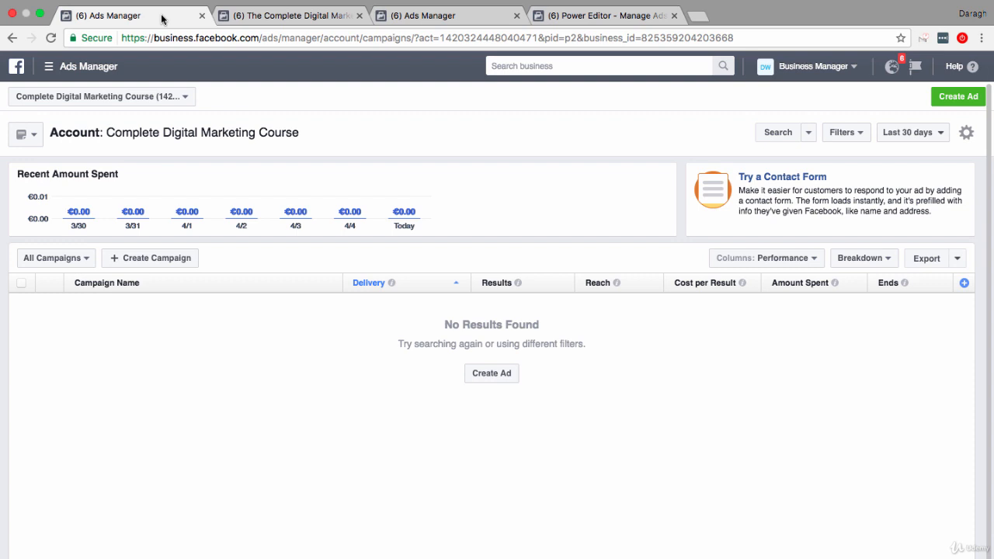
Look over the three ad creation options: the page's Boost Post, the Ads Manager campaign objectives and Power Editor.
left_click(264, 14)
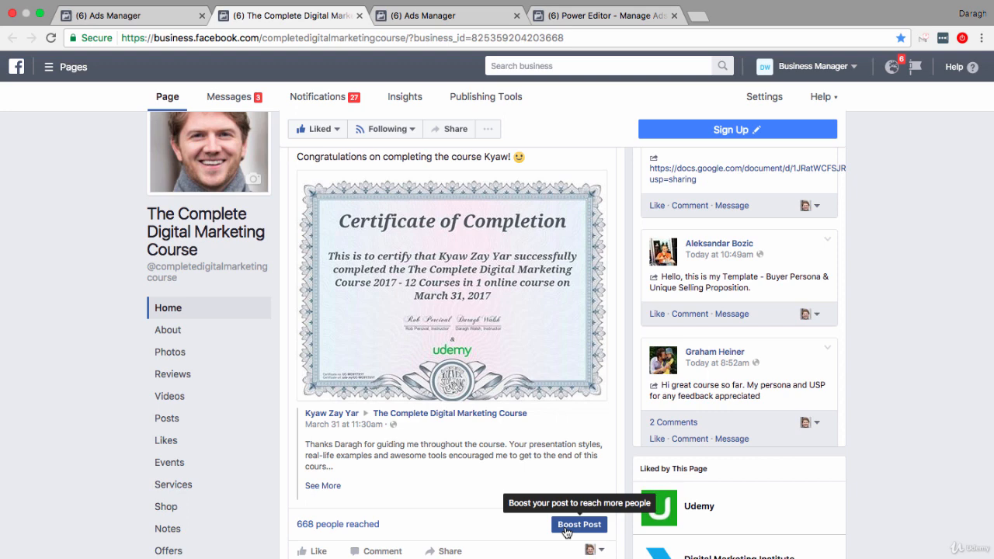
left_click(470, 16)
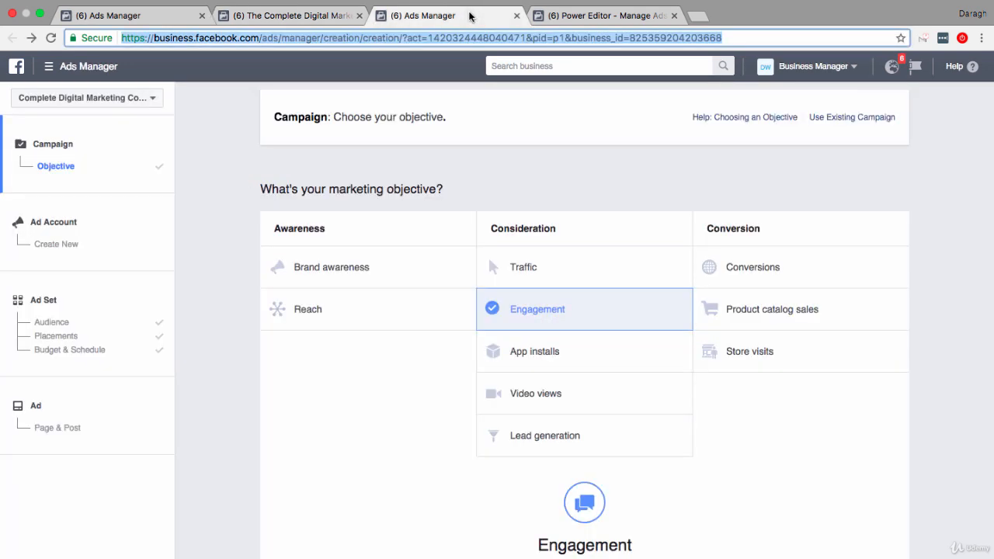
left_click(577, 15)
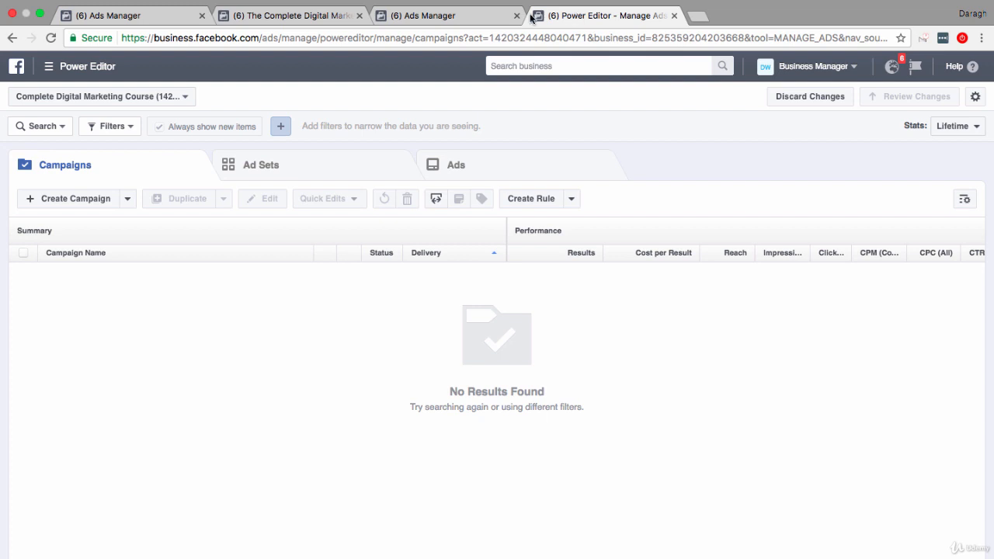
left_click(336, 15)
left_click(413, 16)
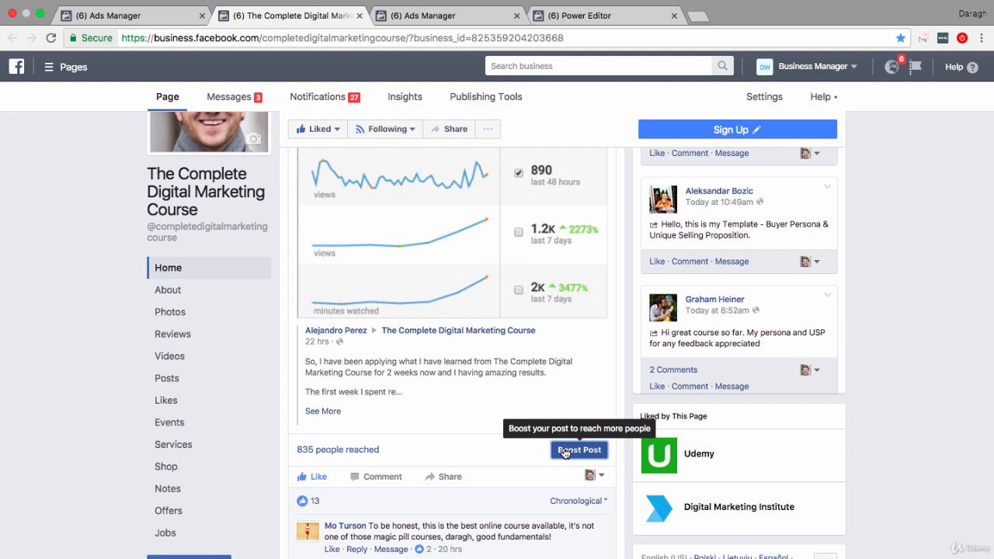
Open the boost settings for the post about the YouTube views increase and review its desktop news feed preview.
scroll(565, 453, "up", 5)
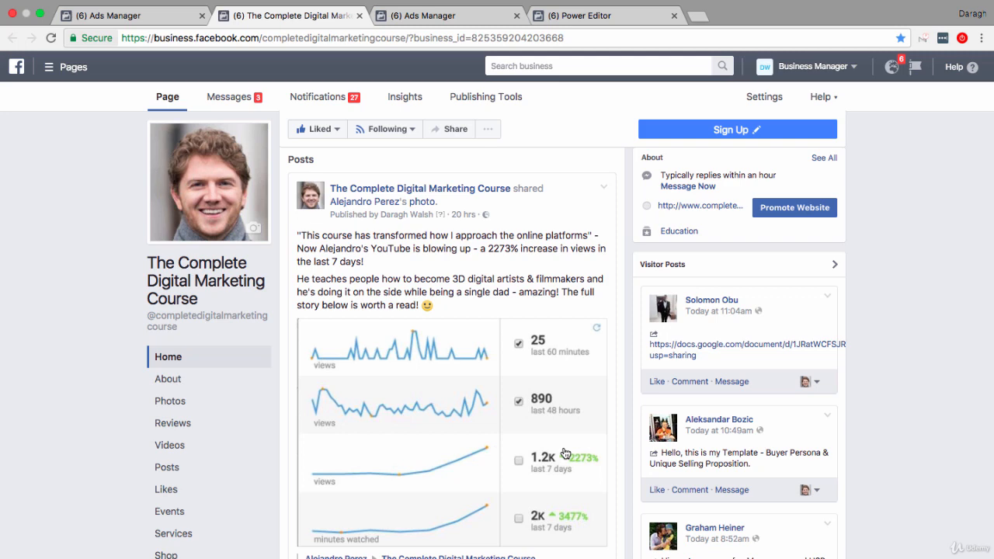
scroll(564, 453, "down", 4)
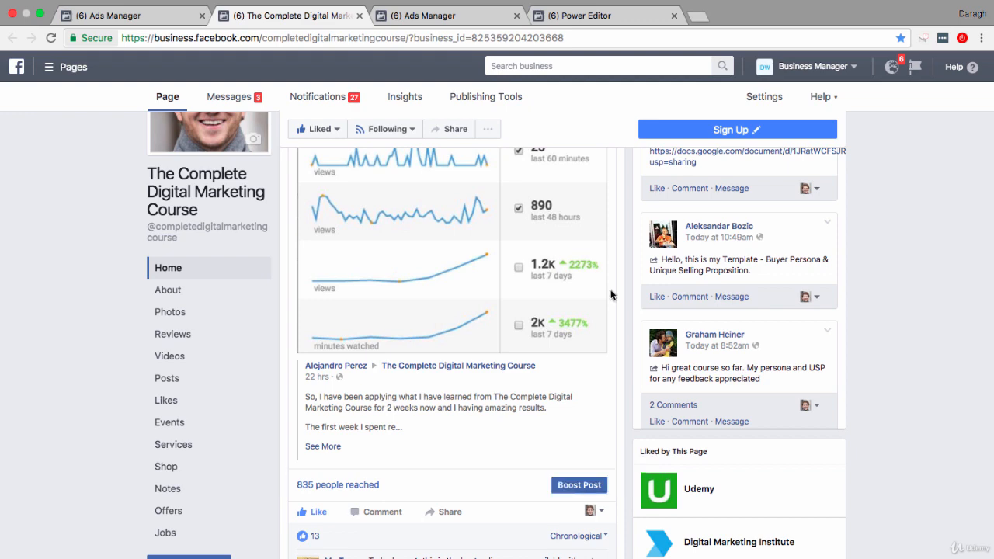
left_click(571, 486)
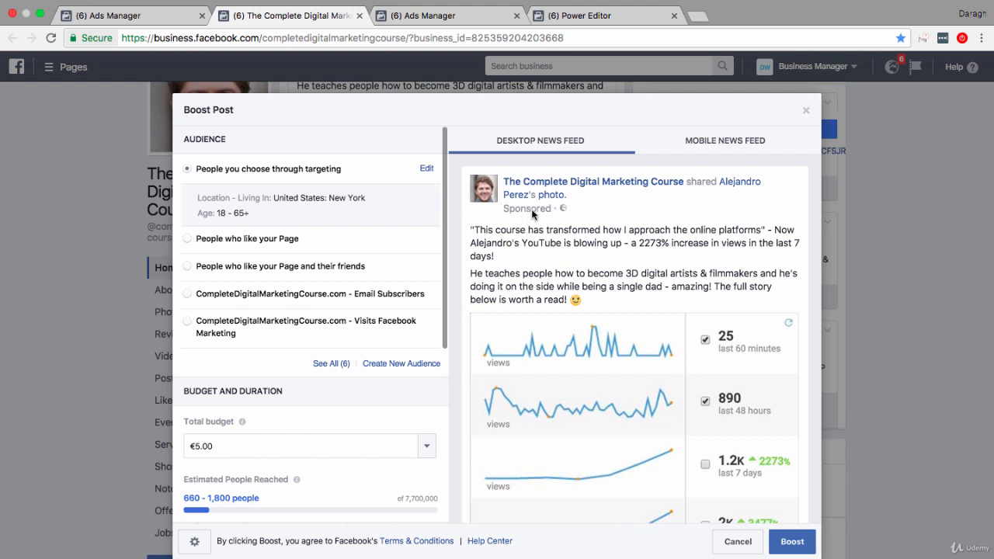
scroll(619, 243, "down", 2)
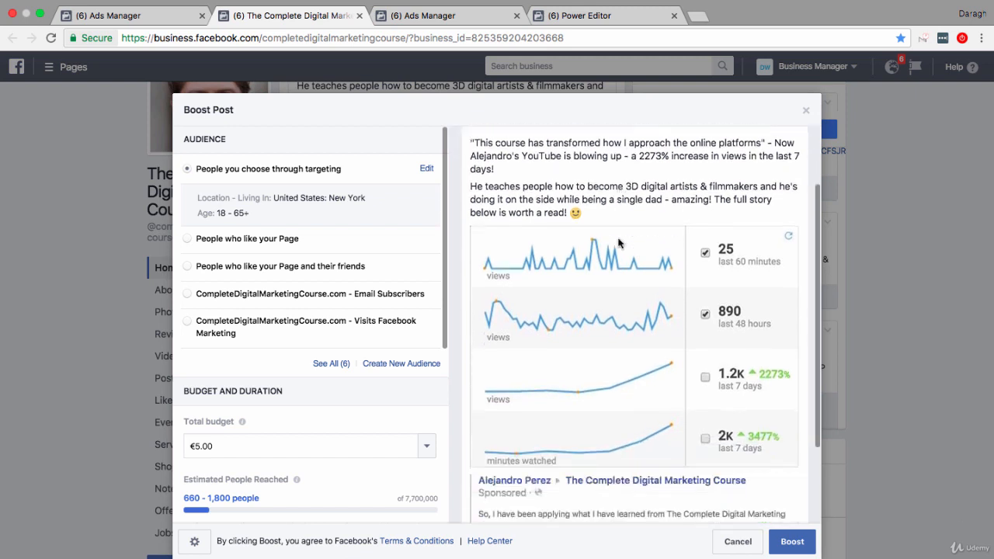
scroll(620, 243, "down", 3)
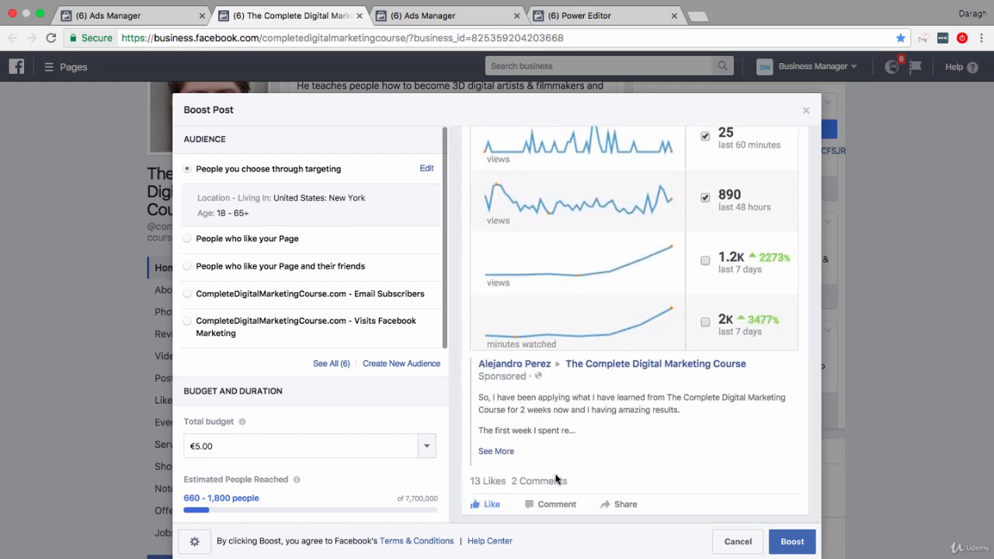
scroll(556, 479, "up", 5)
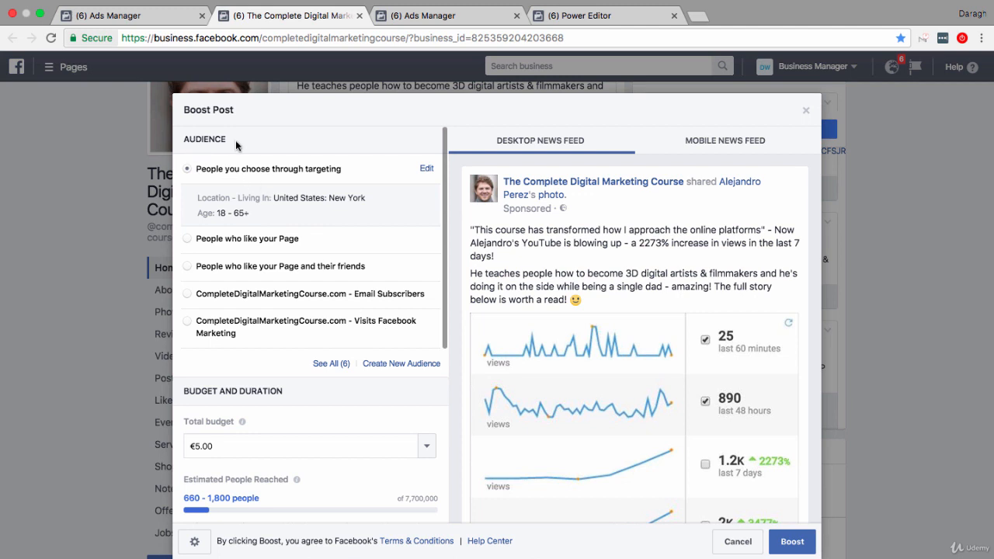
Review the boost's budget, duration, conversion tracking and payment options.
scroll(264, 396, "down", 5)
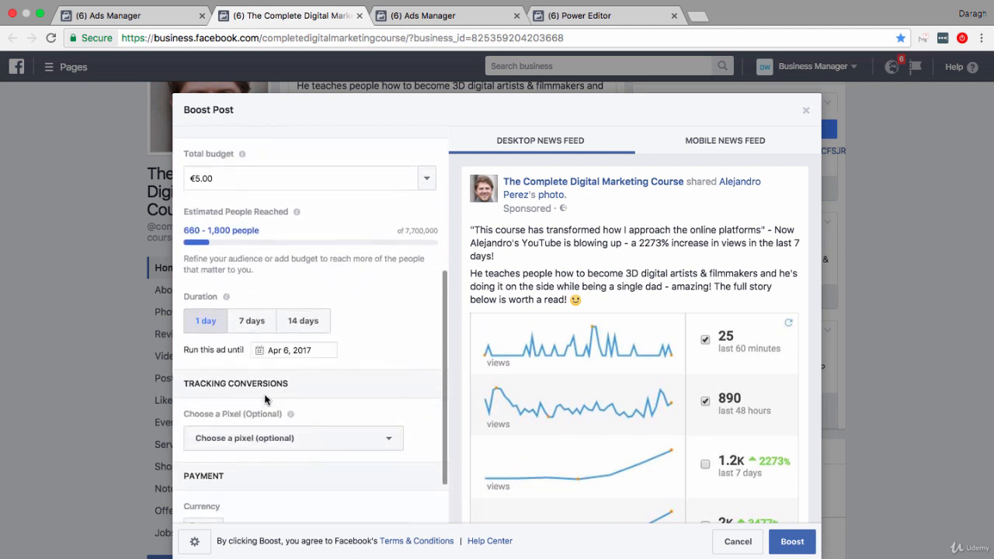
scroll(264, 399, "down", 1)
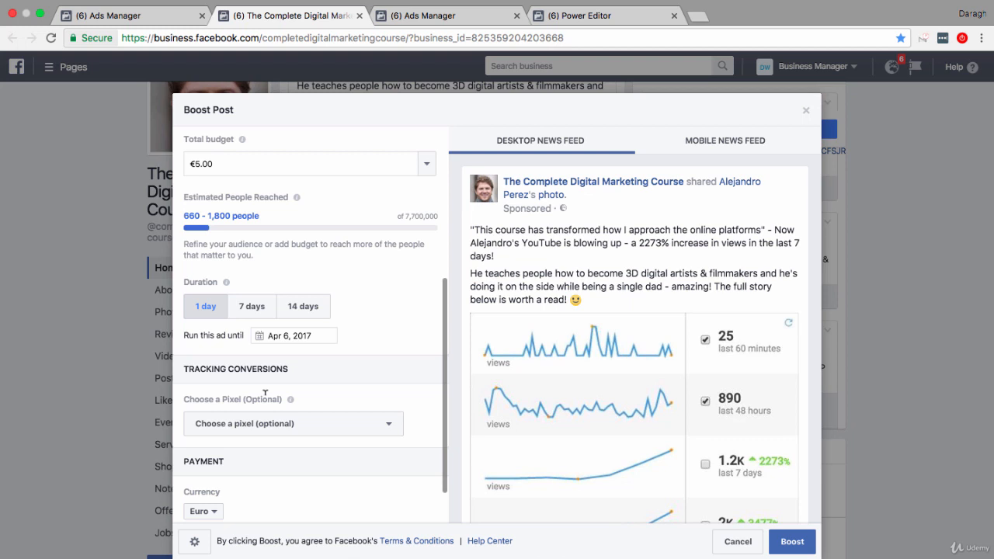
scroll(265, 394, "up", 5)
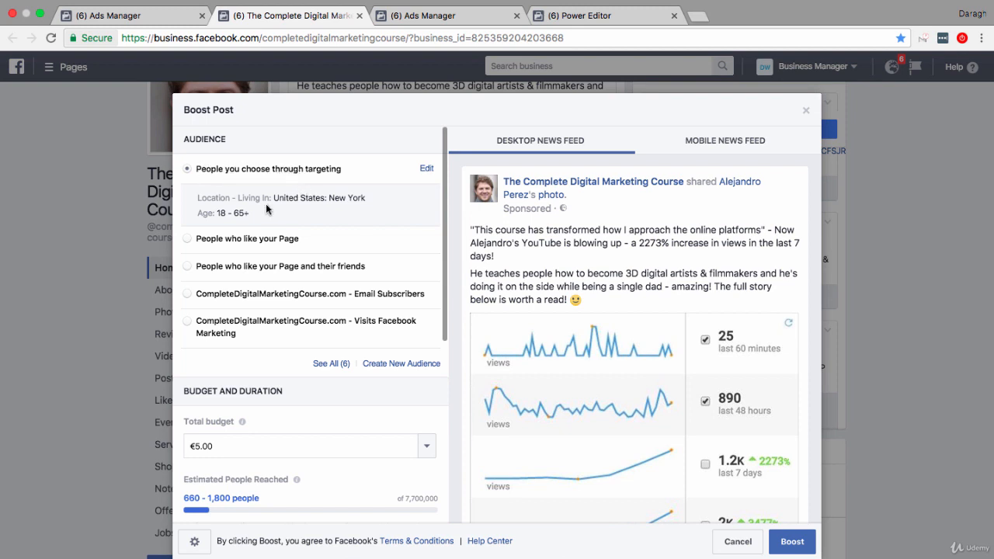
Open the targeted audience for editing, display the exclusion criteria and leave without saving.
left_click(425, 171)
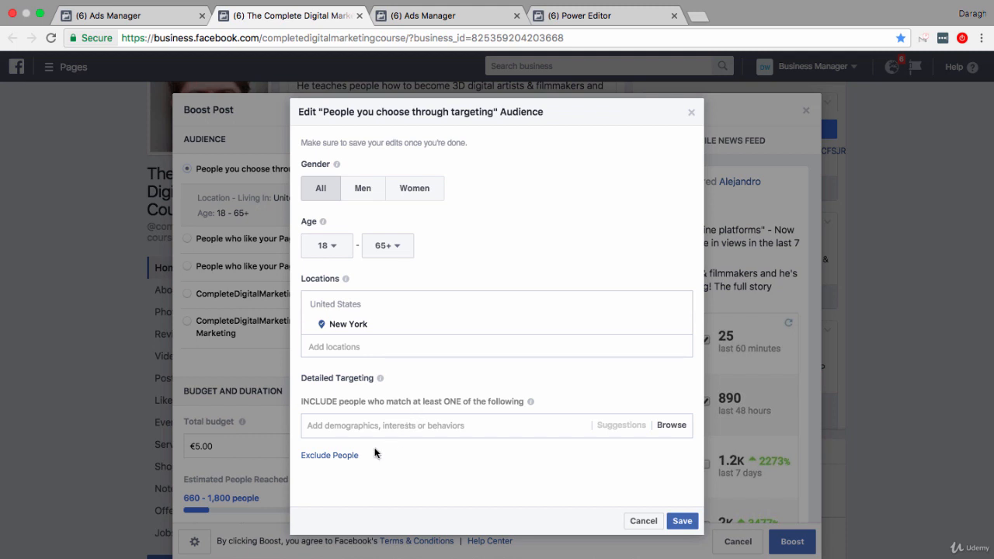
left_click(344, 456)
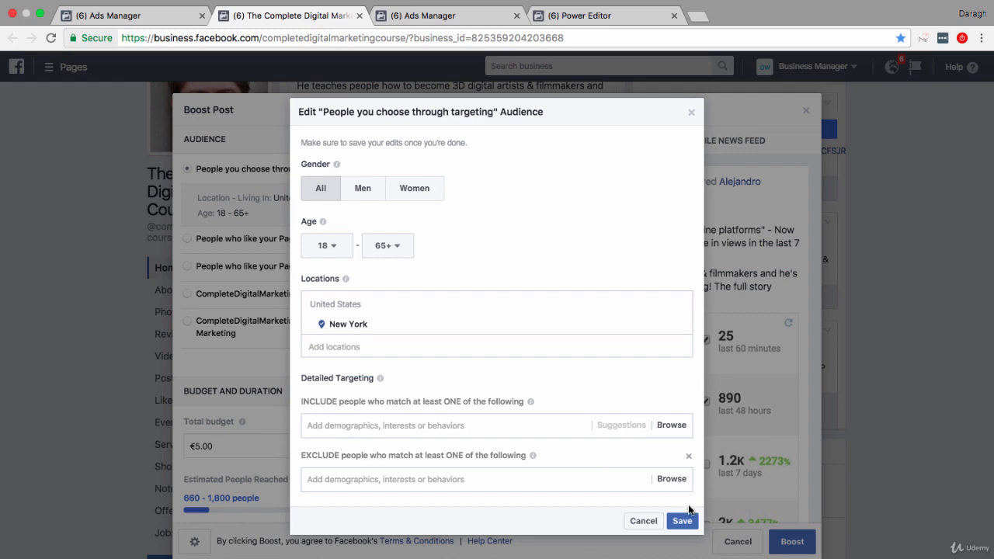
left_click(644, 521)
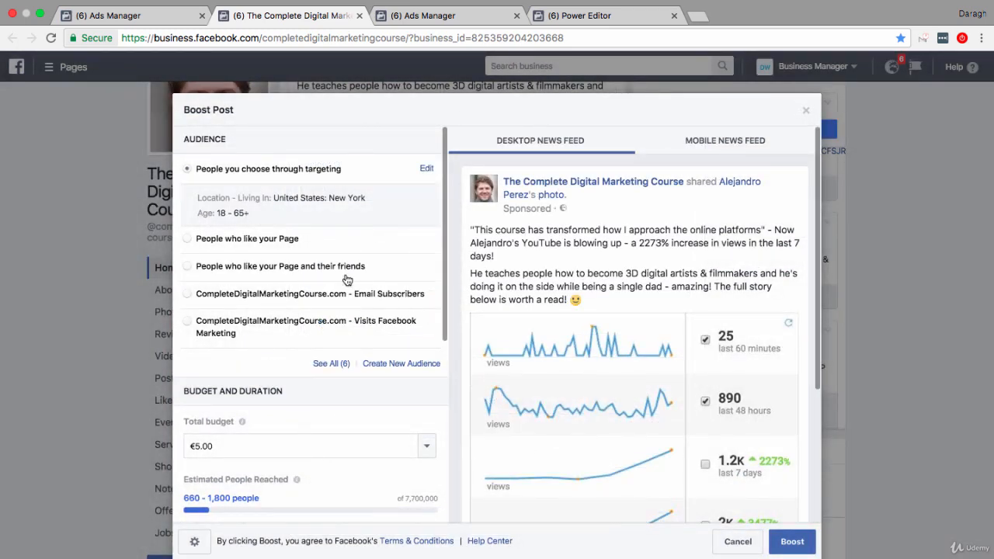
Choose people who like the Page as the boost audience and cancel the promotion.
left_click(297, 242)
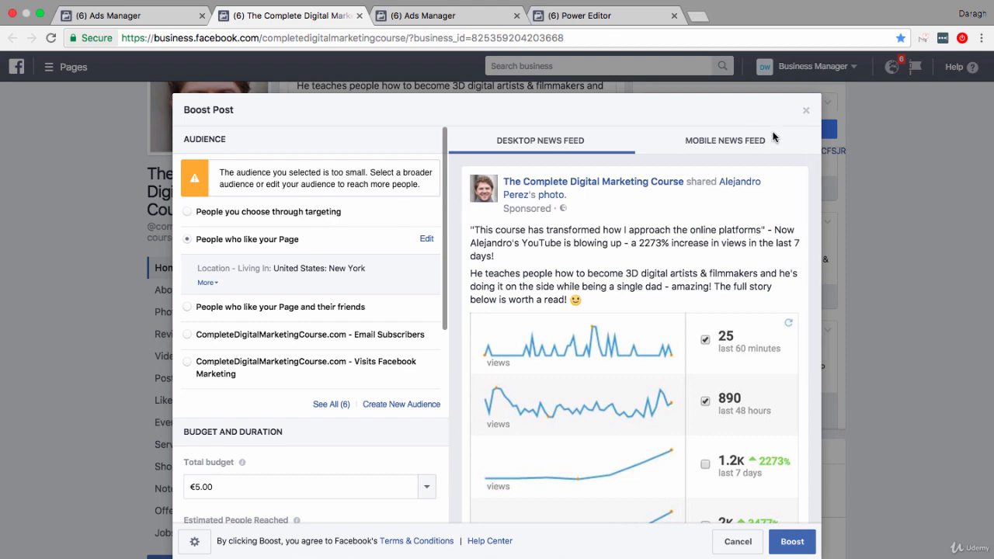
left_click(806, 111)
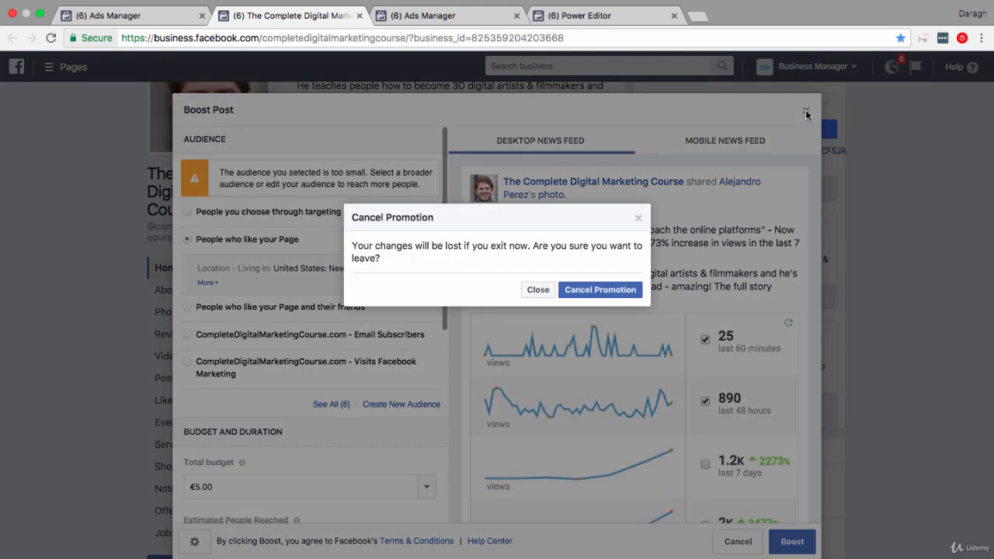
left_click(630, 290)
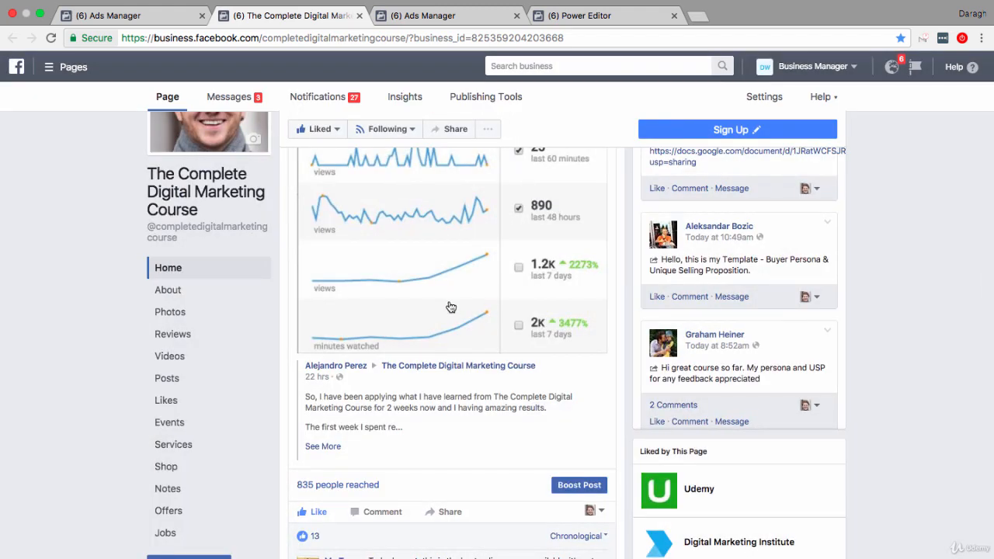
Reopen the boost settings for the same post, try the Page fans and their friends audience, and select the CompleteDigitalMarketingCourse.com - Email Subscribers audience.
scroll(871, 315, "up", 5)
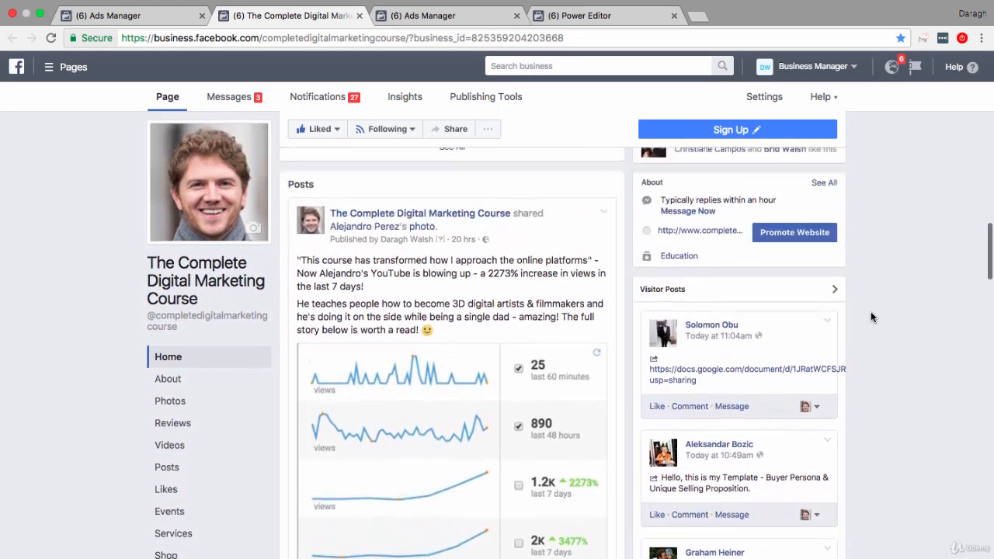
scroll(871, 317, "up", 2)
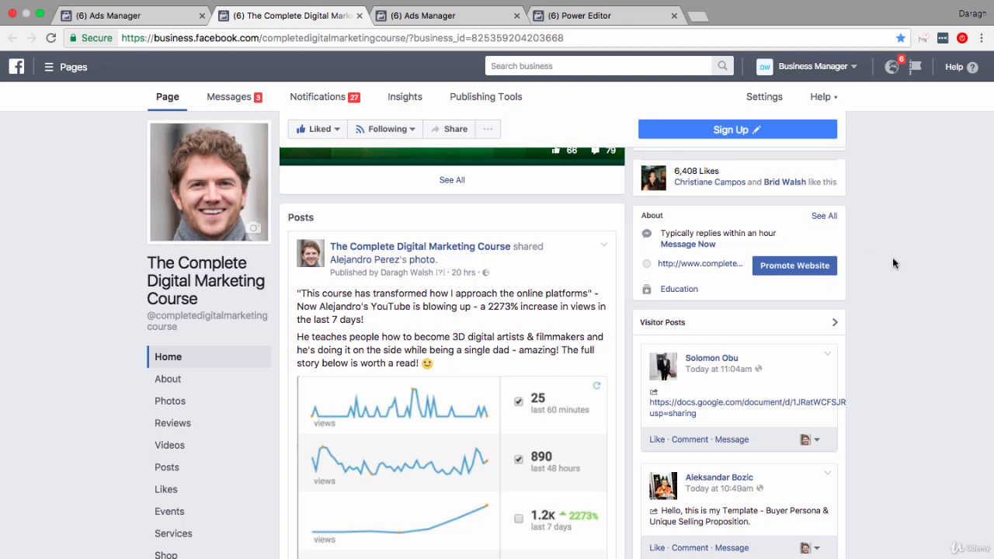
scroll(893, 263, "down", 6)
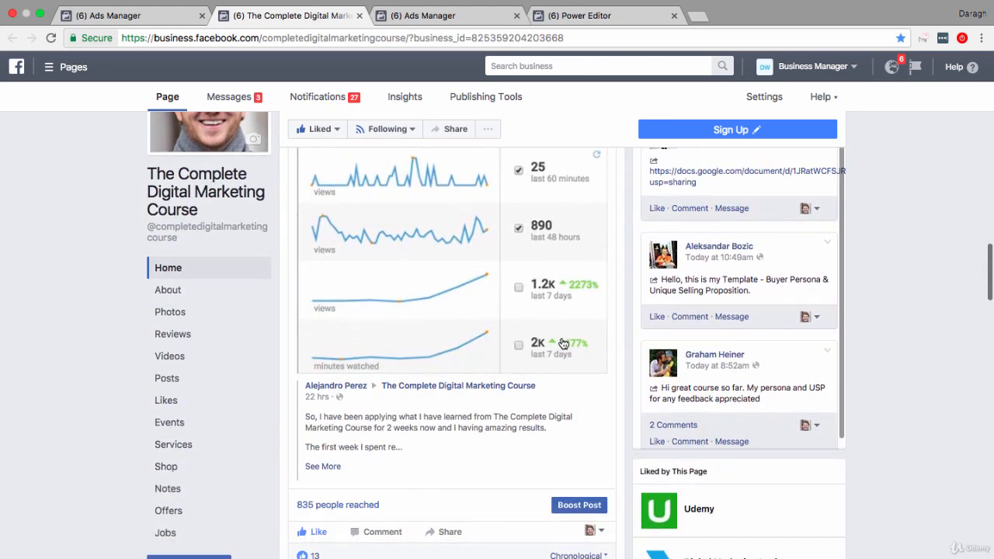
scroll(562, 343, "down", 1)
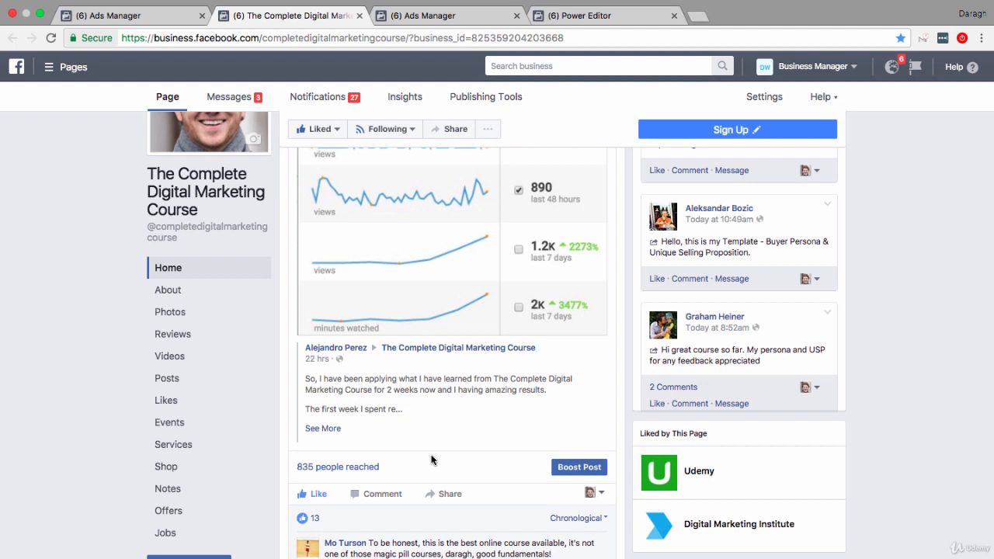
left_click(572, 468)
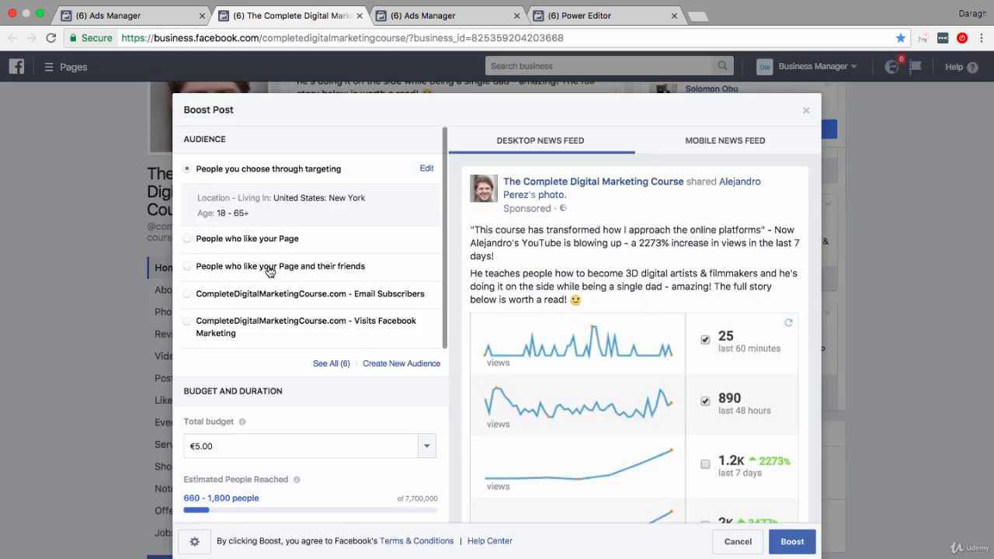
left_click(188, 267)
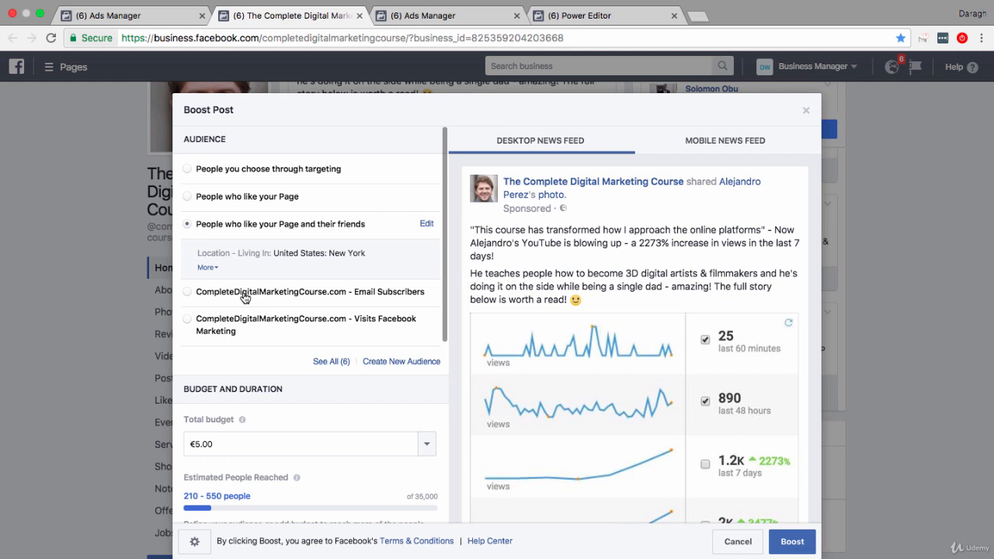
left_click(245, 294)
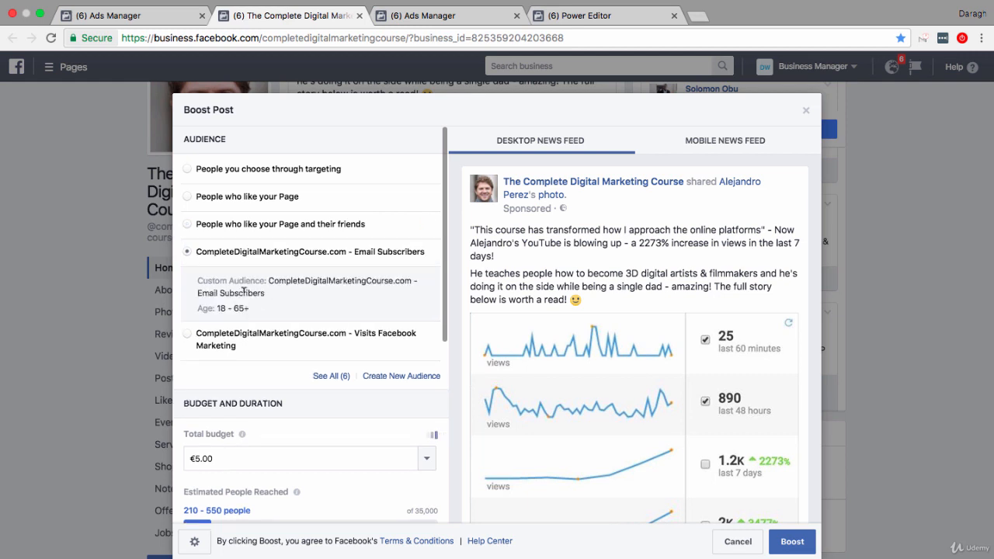
Examine the estimated reach, total budget and duration settings for the email subscribers audience.
scroll(267, 488, "down", 2)
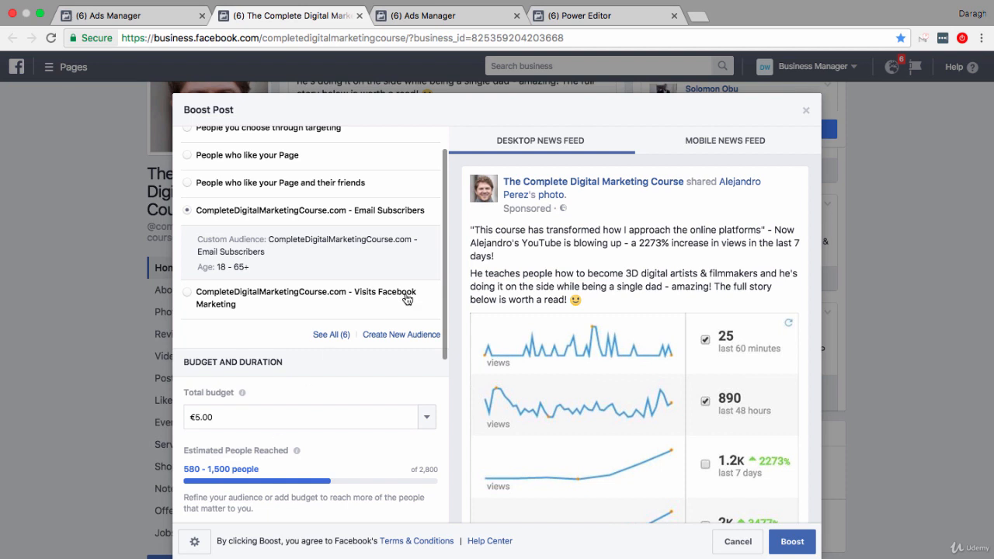
scroll(323, 316, "down", 3)
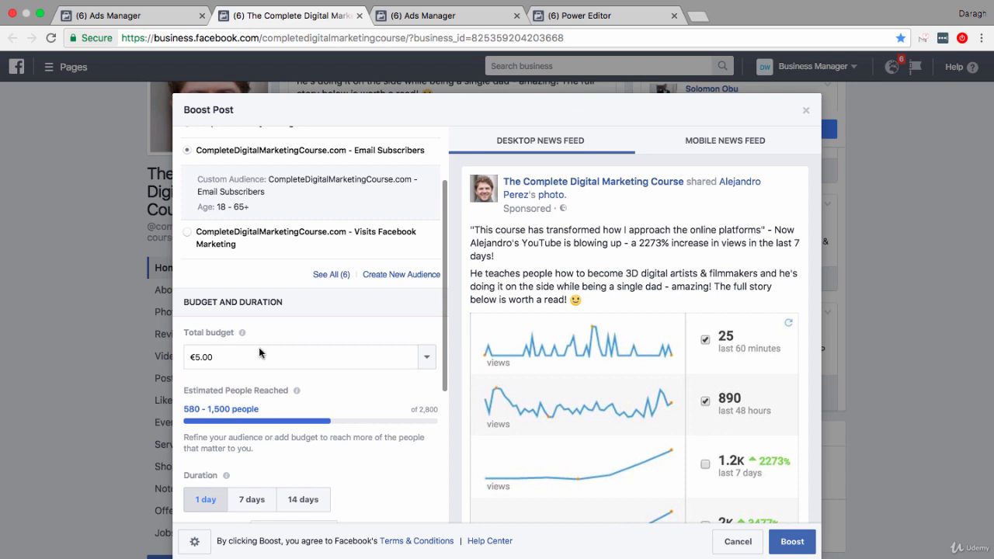
scroll(260, 352, "down", 3)
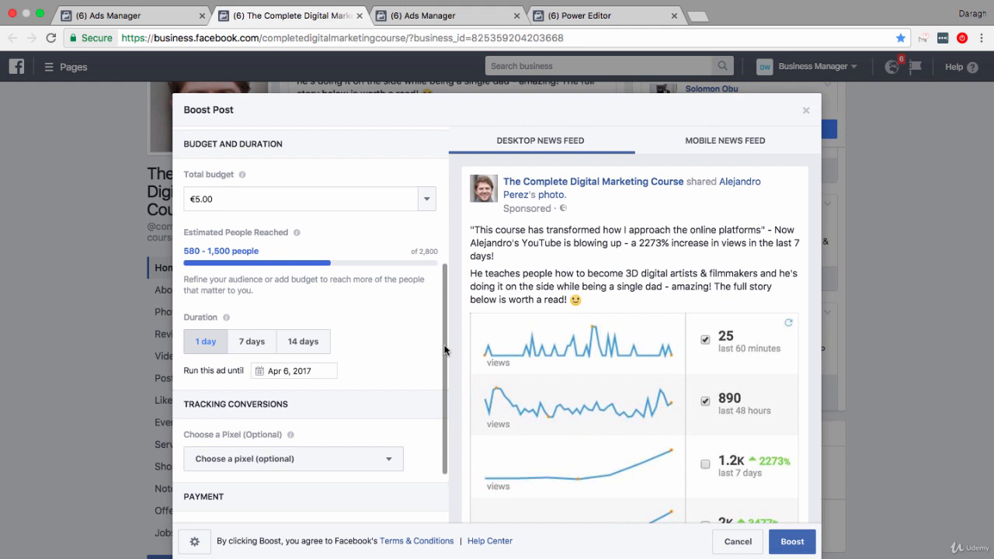
left_click_drag(446, 343, 445, 196)
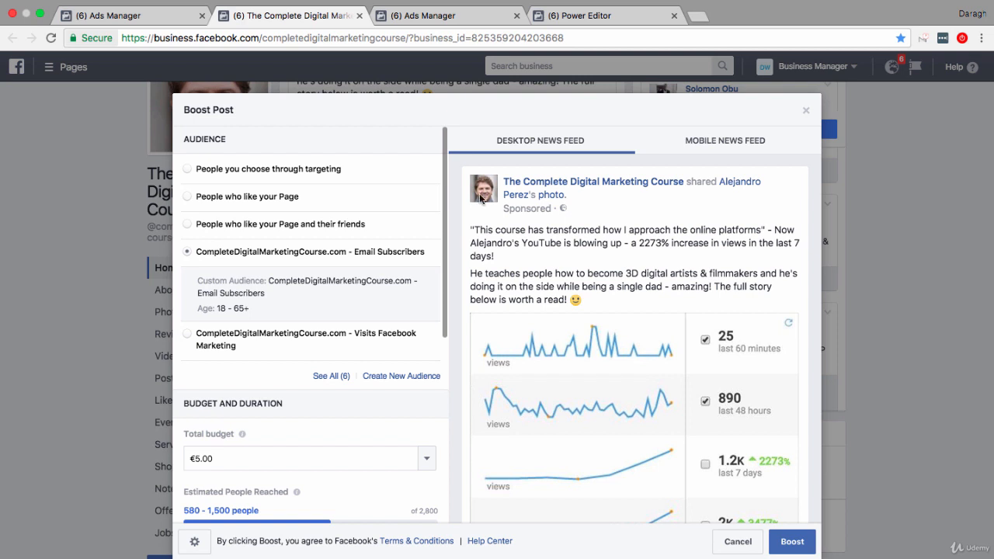
Check the likes and comments in the ad preview, and cancel the promotion.
scroll(663, 264, "down", 5)
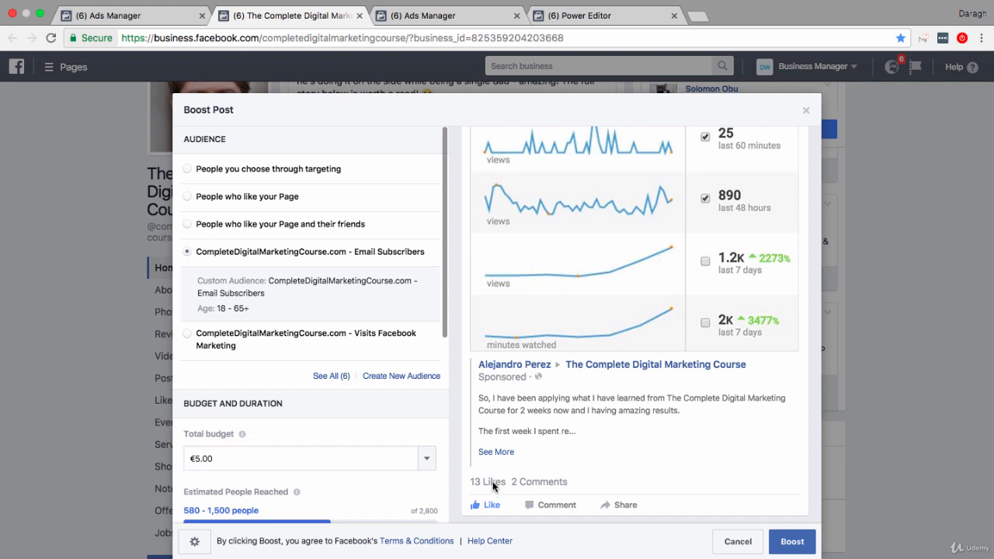
scroll(640, 465, "up", 5)
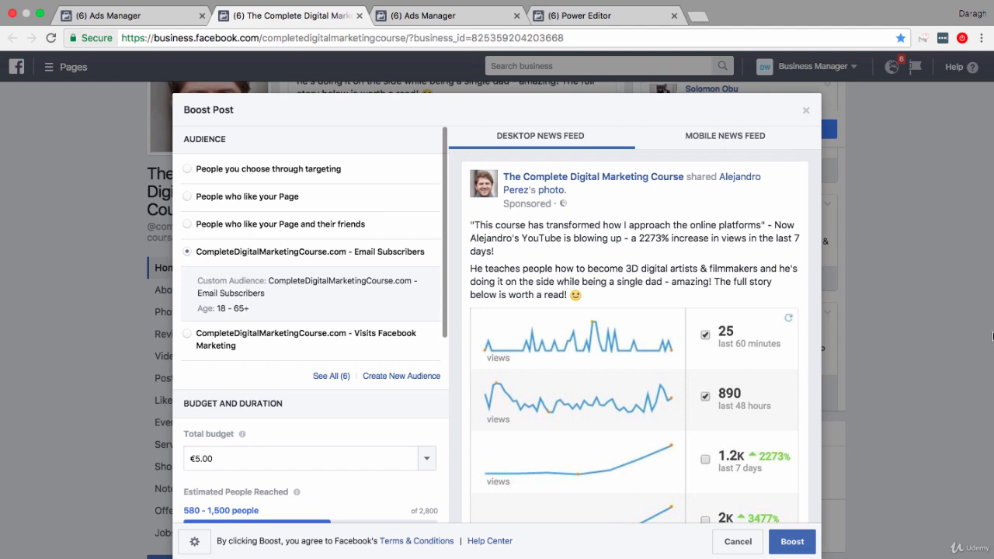
left_click(807, 113)
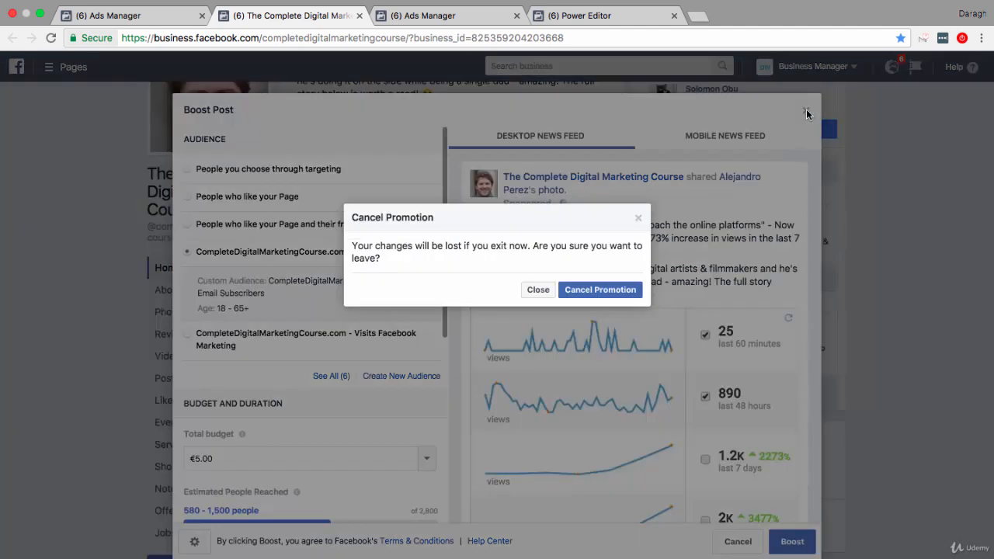
left_click(618, 291)
Switch to the Ads Manager campaign creation page and highlight the marketing objective question.
left_click(450, 17)
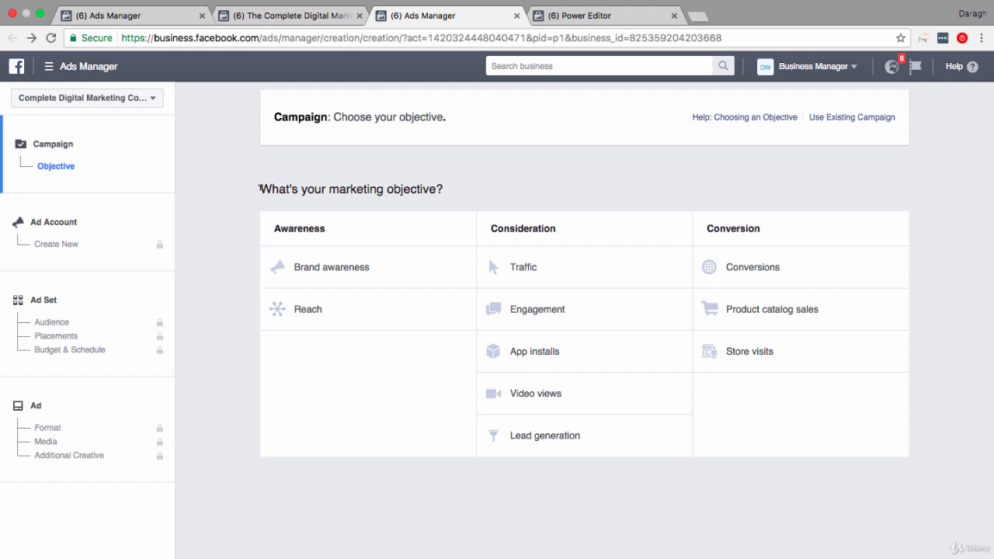
left_click_drag(260, 189, 441, 186)
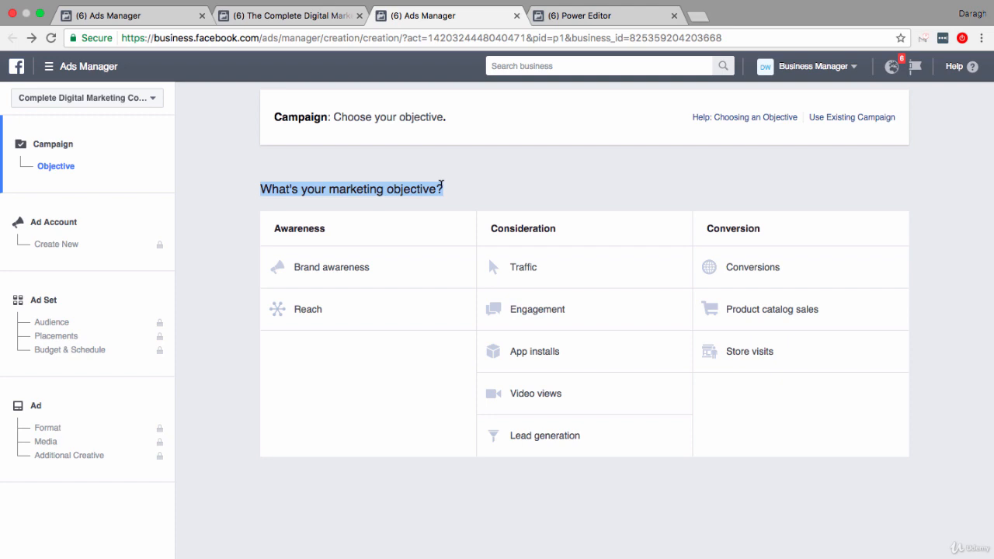
Clear the text highlight, choose Engagement as the campaign's marketing objective, and review the objective categories.
left_click(473, 194)
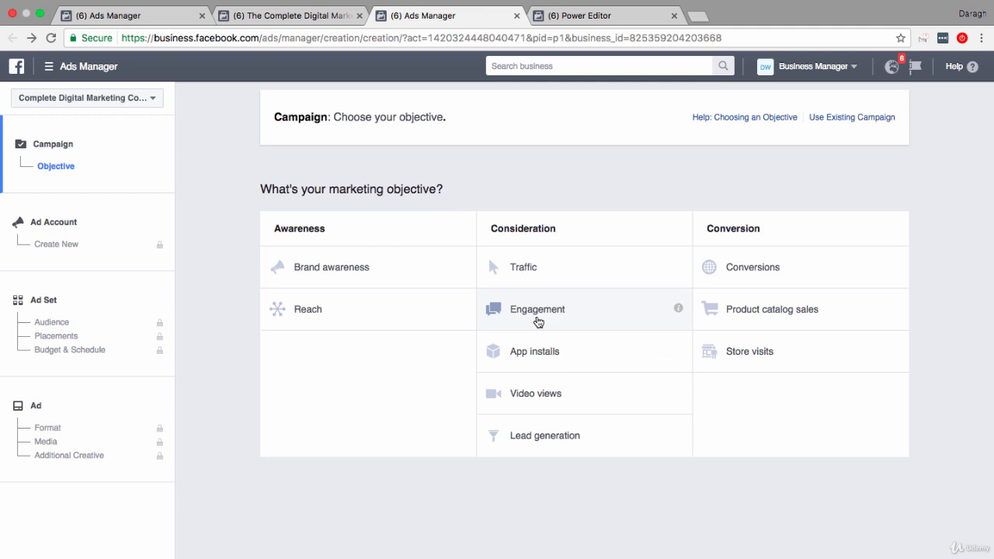
left_click(539, 322)
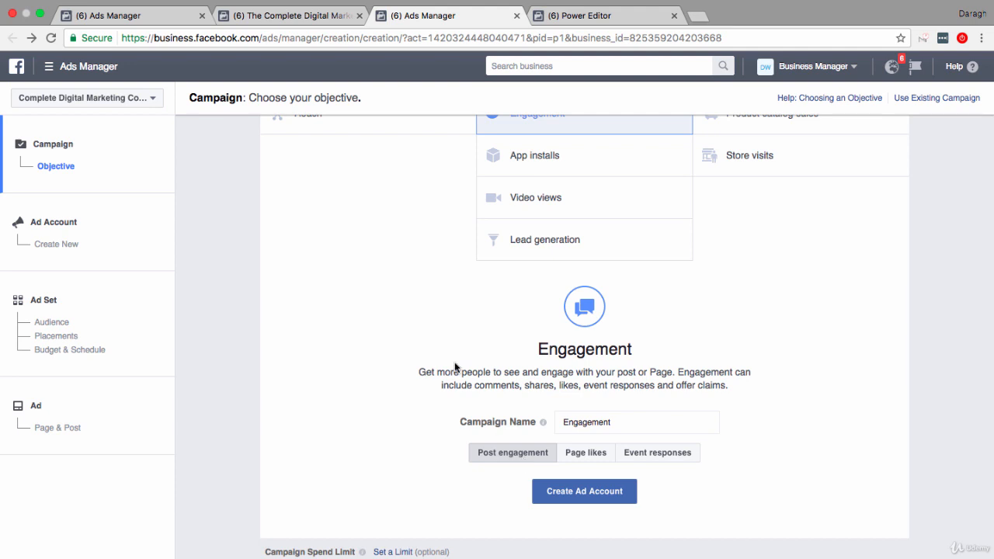
scroll(441, 342, "up", 3)
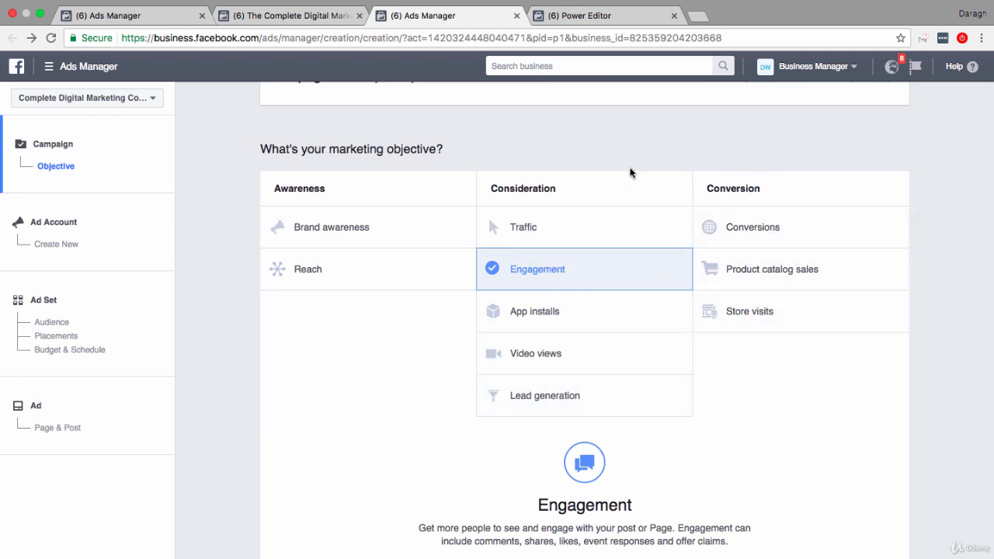
scroll(630, 173, "up", 2)
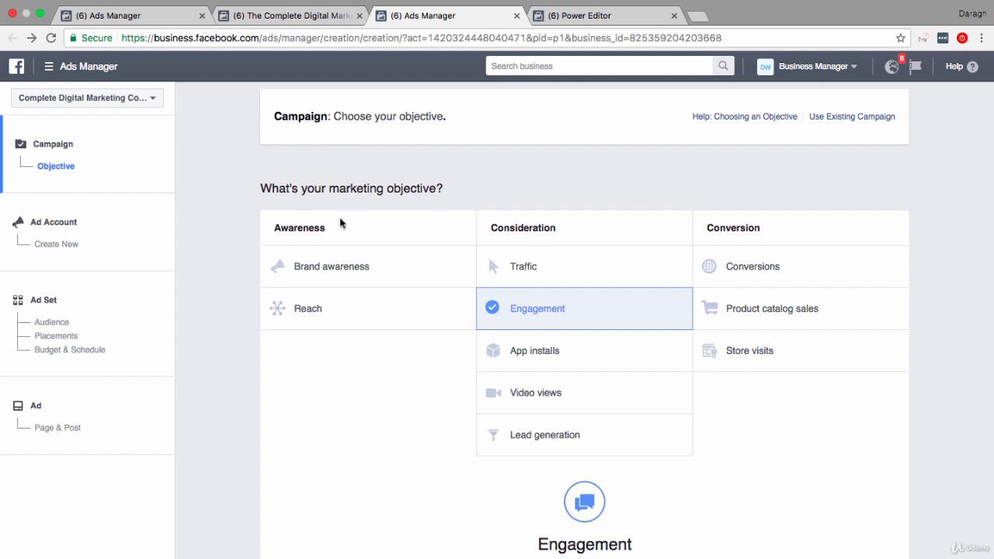
Go through the ad set's placements to its budget and schedule, and choose a manual bid in the advanced options.
left_click(74, 340)
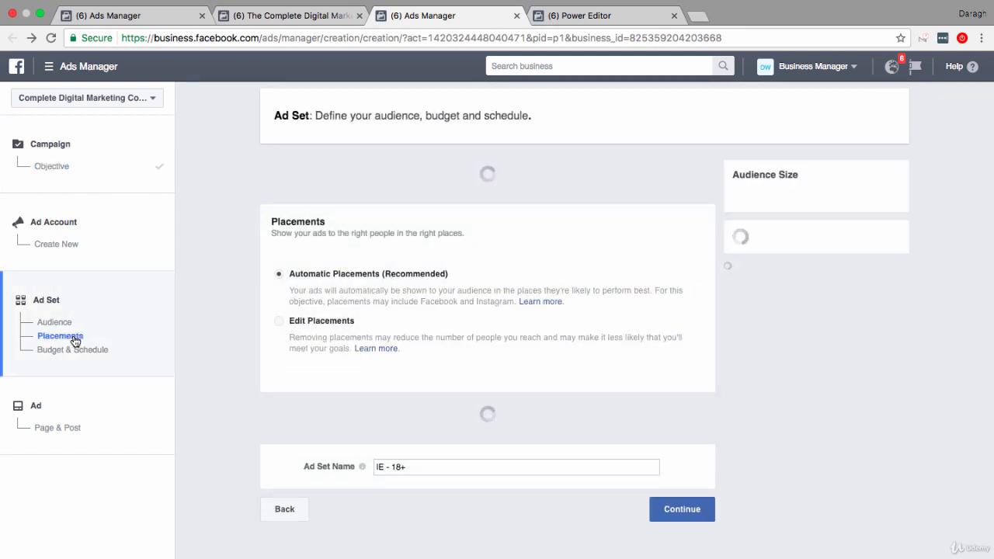
left_click(73, 351)
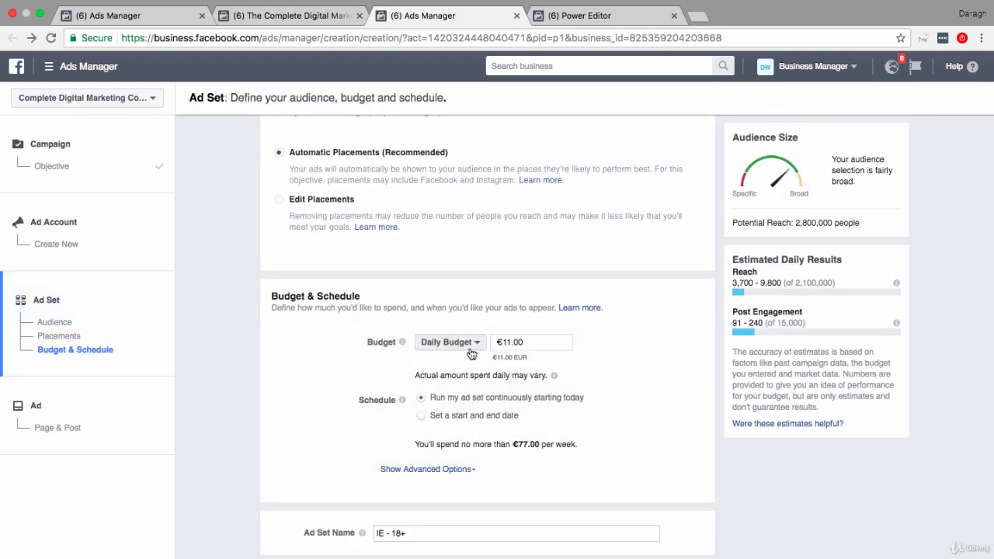
left_click(450, 342)
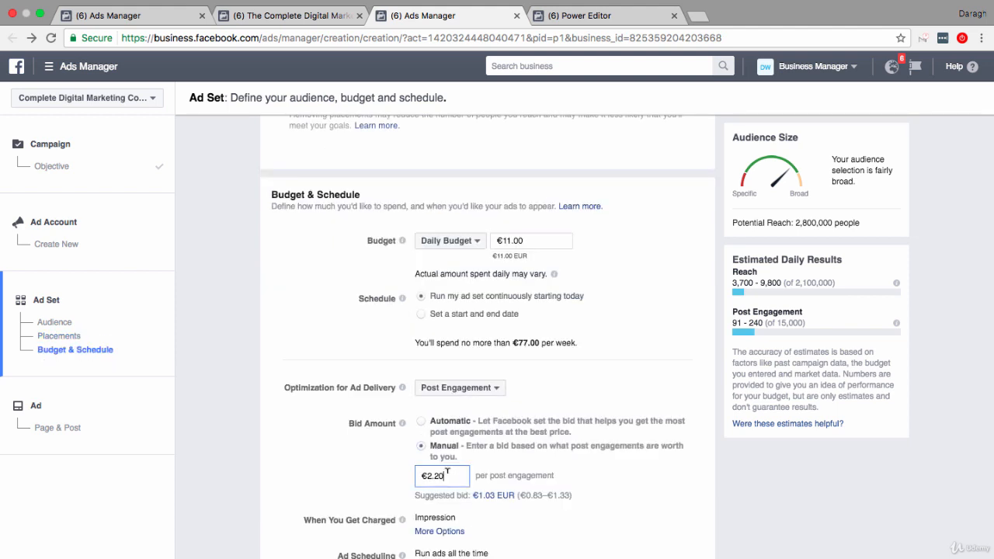
Highlight the manual bid amount and its per post engagement label, and review the ad set's placements and detailed targeting.
left_click_drag(446, 476, 420, 479)
left_click(400, 480)
left_click_drag(479, 473, 554, 472)
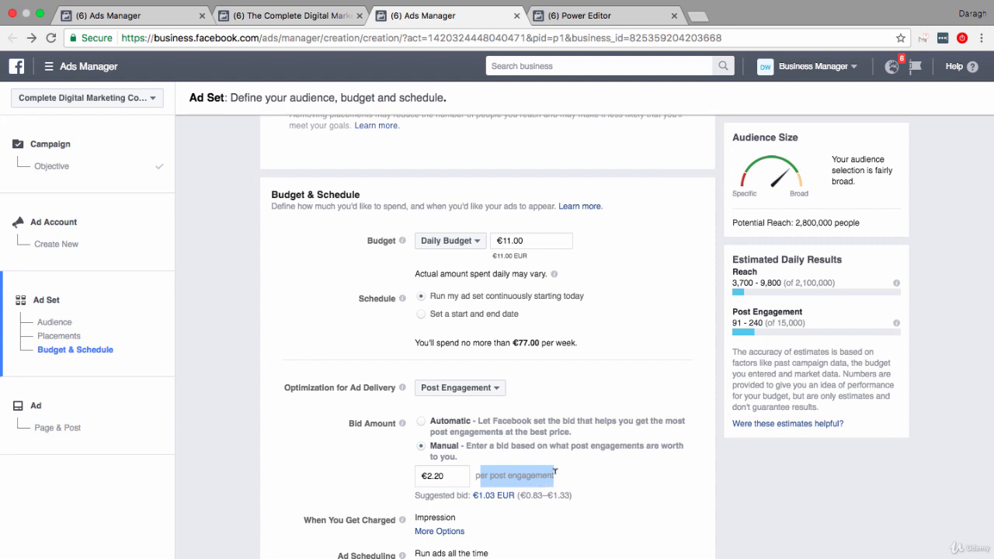
left_click(584, 473)
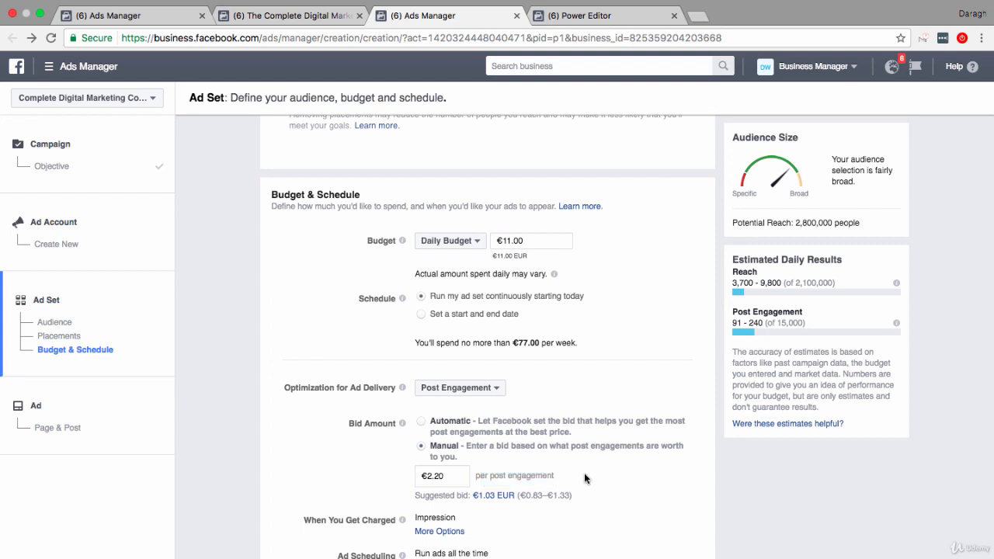
scroll(290, 338, "up", 1)
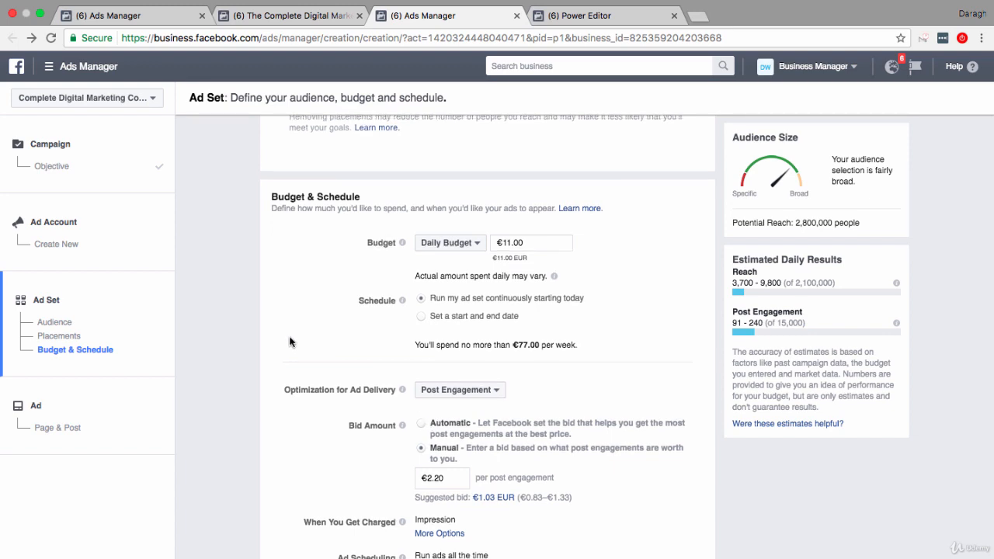
scroll(290, 339, "up", 5)
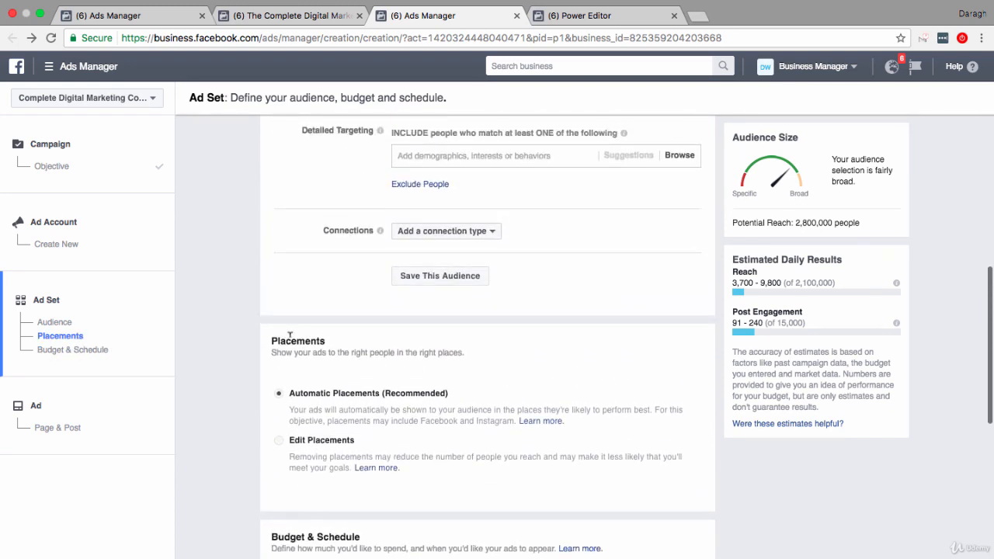
scroll(290, 337, "up", 6)
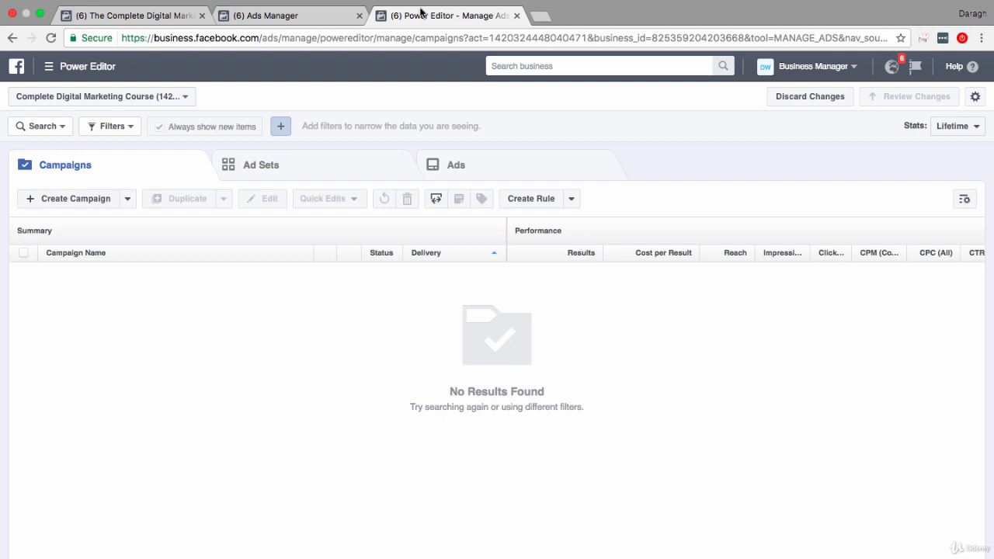
Compare the Facebook Page's boostable posts, Ads Manager and Power Editor, and return to the Ads Manager campaign creation page.
left_click(173, 22)
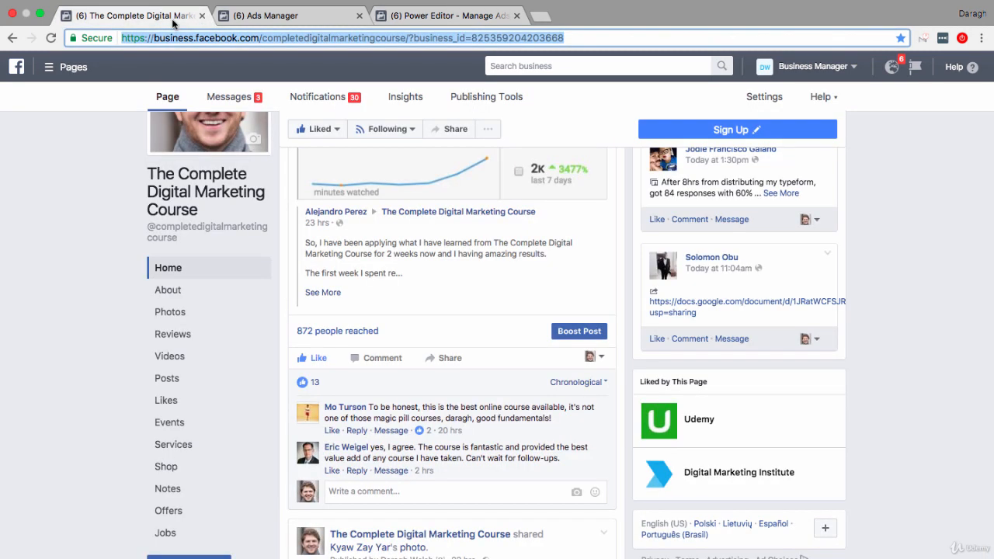
left_click(271, 15)
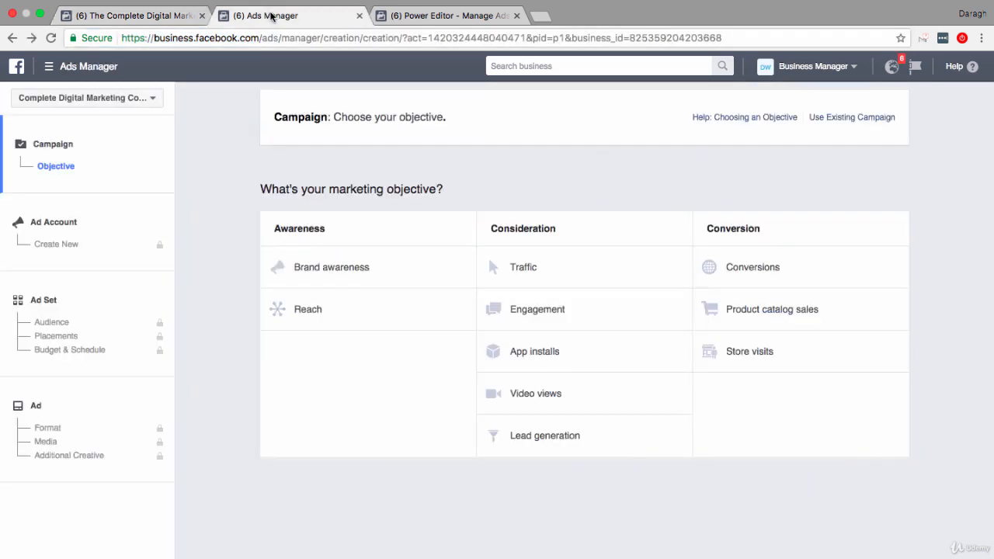
left_click(415, 13)
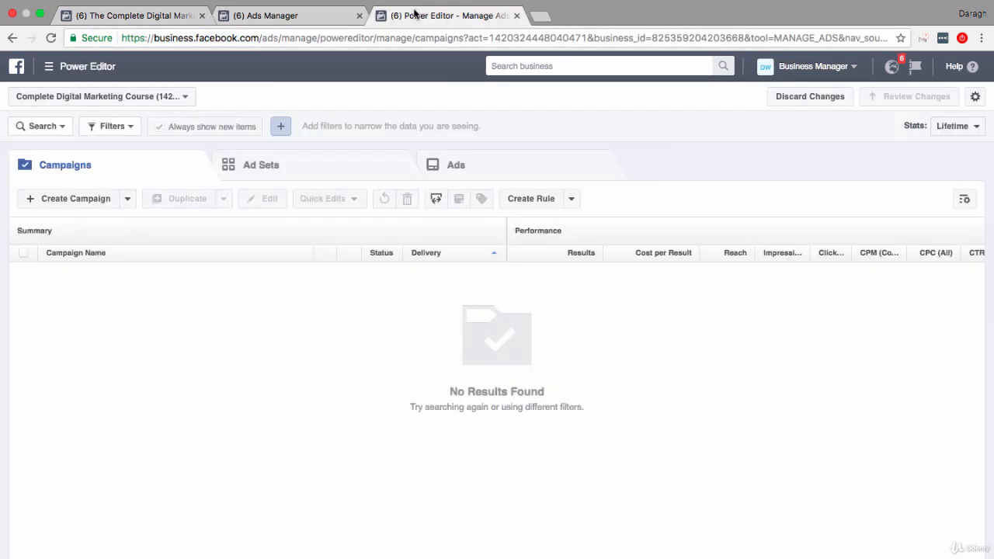
left_click(328, 22)
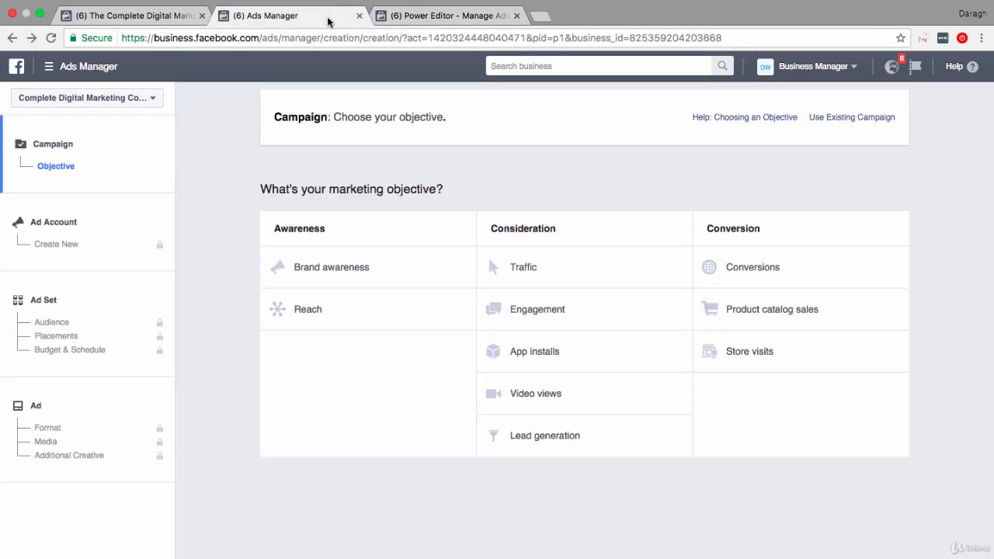